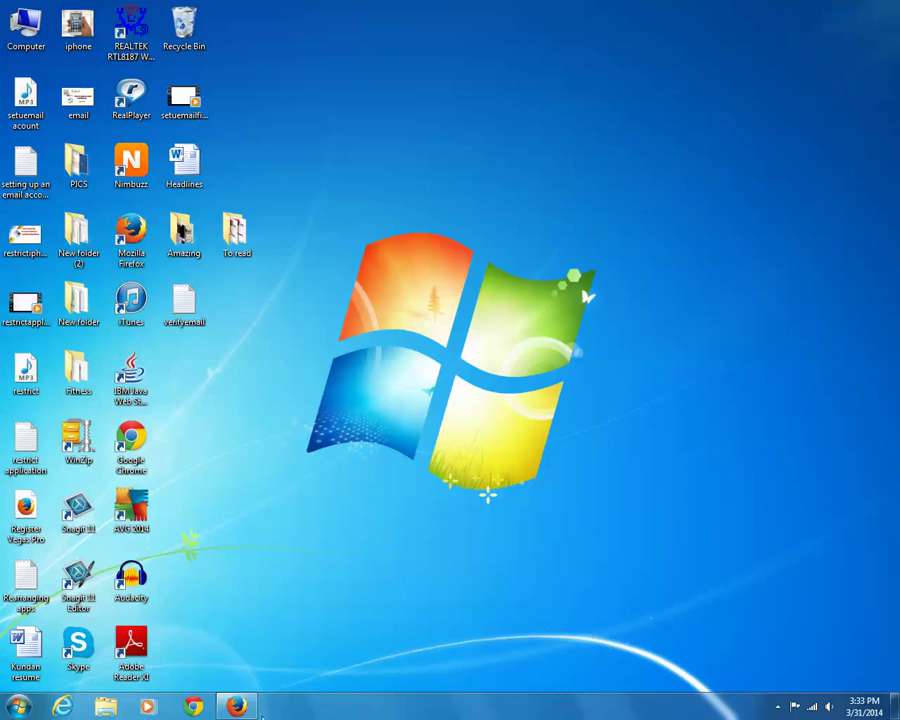
Step: Restore Firefox and load the mailtester.com site
click(236, 706)
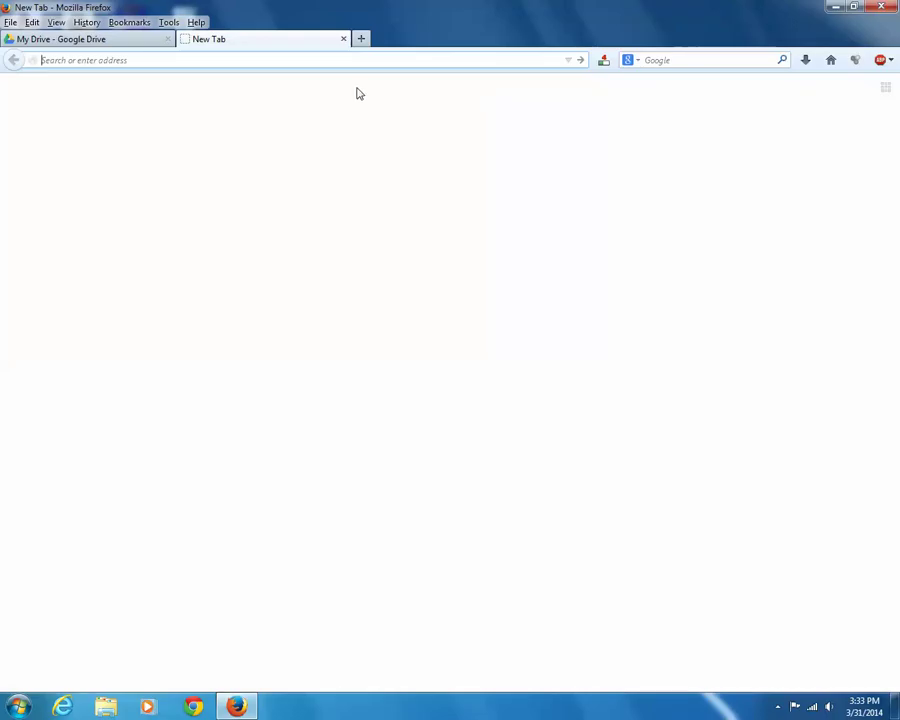
click(364, 60)
text(mailtester.com/)
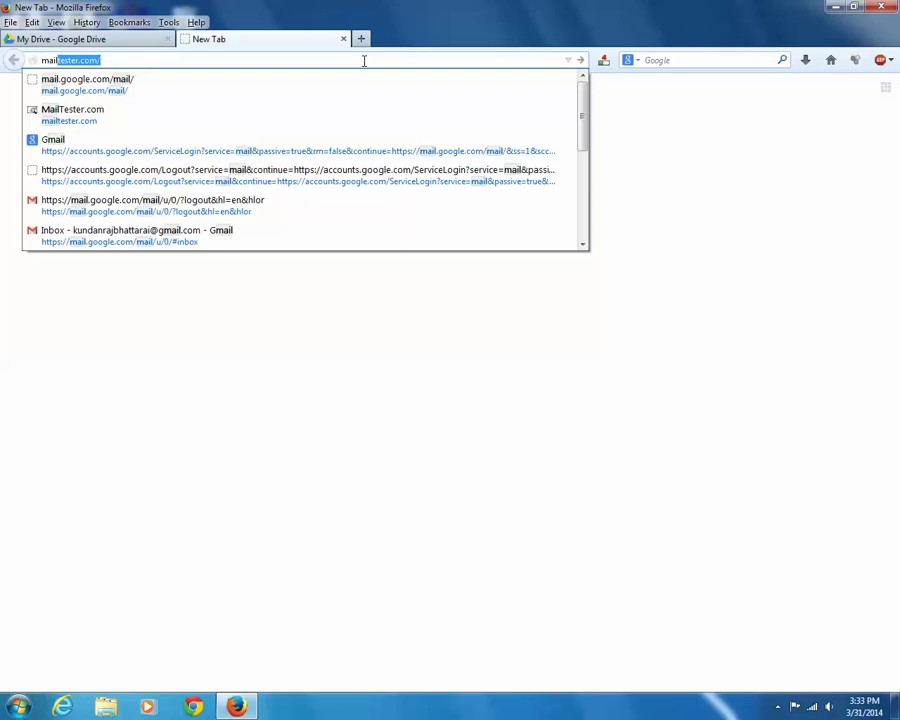
key(Return)
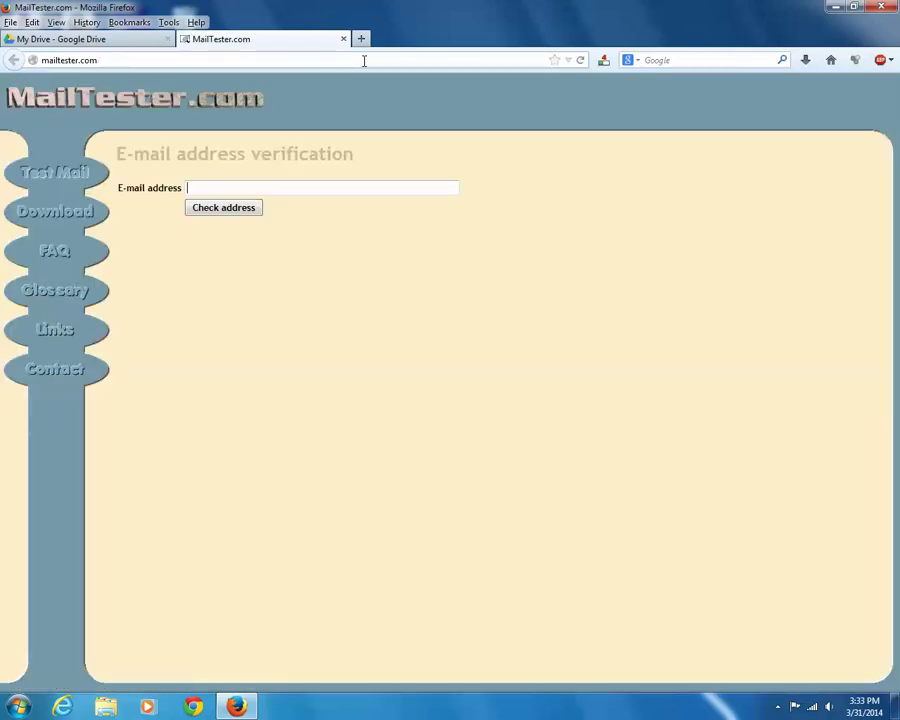
Step: Dismiss the colour-scheme warning permanently and enter the Gmail address in the E-mail address box
click(296, 187)
text(ku)
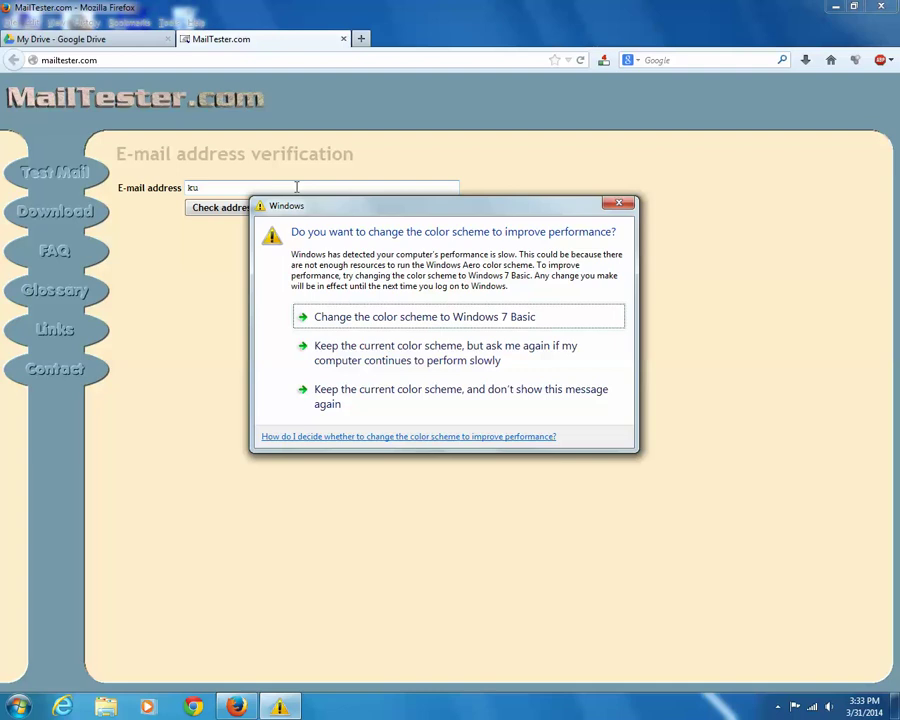
click(305, 381)
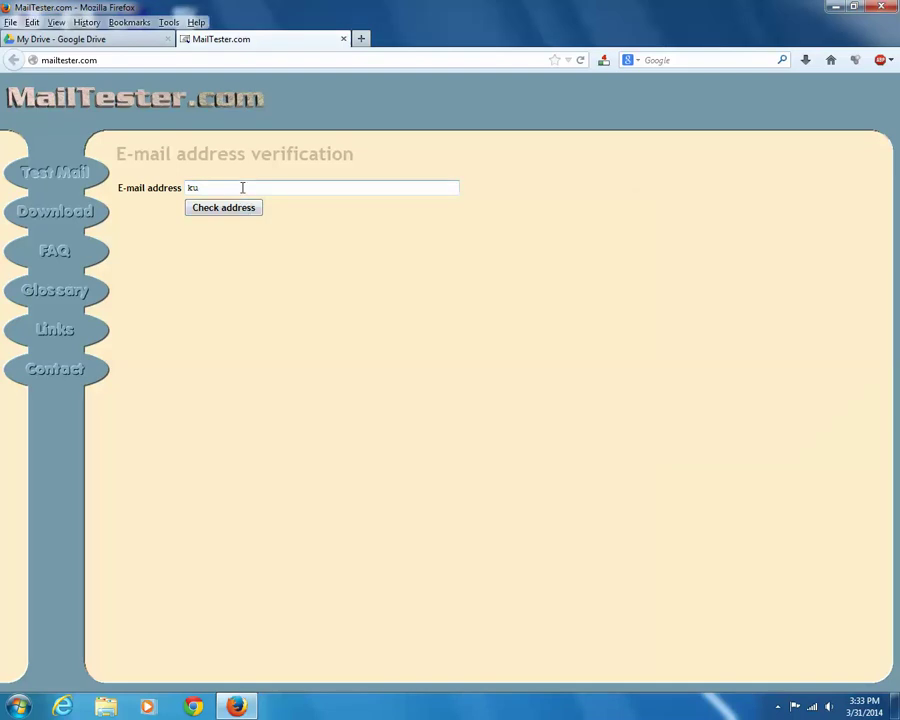
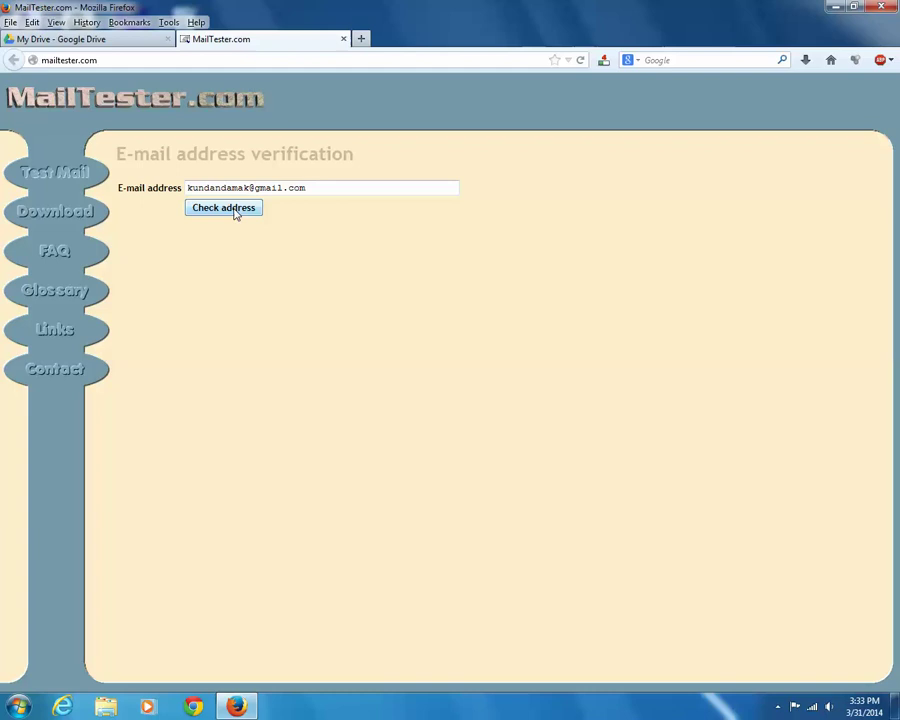
Step: Check the Gmail address, getting Google's mail servers and a green 'E-mail address is valid' result
click(236, 212)
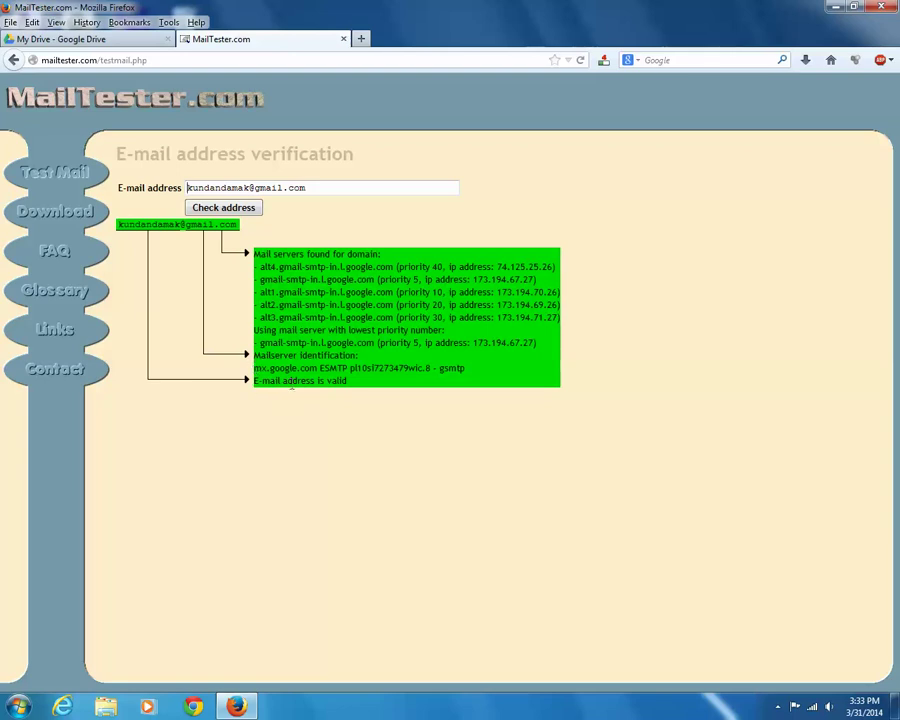
Step: Replace the address's user name with another and recheck, getting 'does not exist on this server'
click(311, 189)
drag(249, 188, 163, 193)
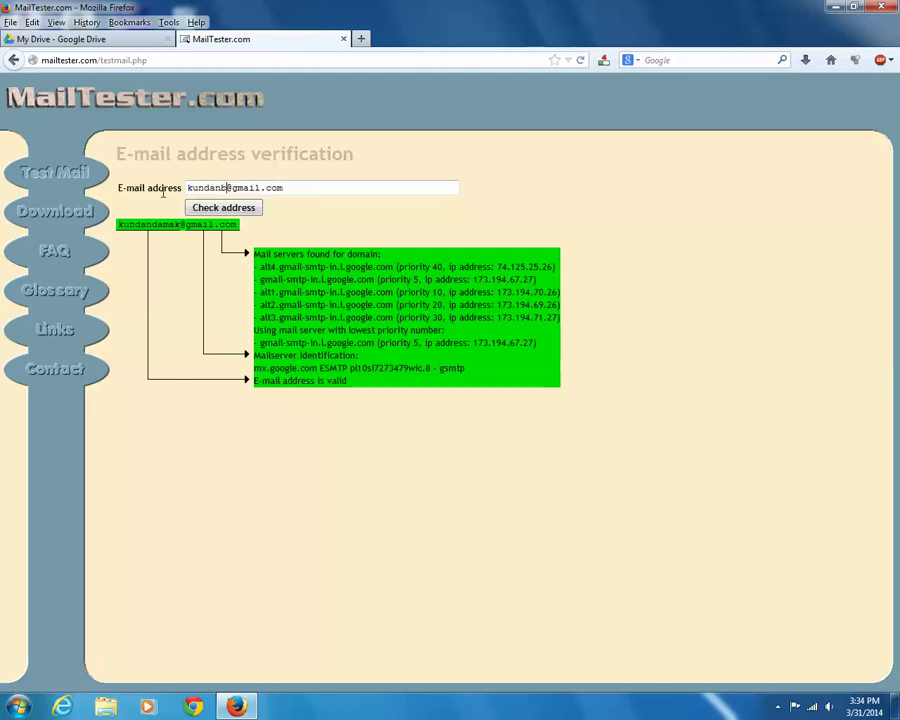
click(243, 210)
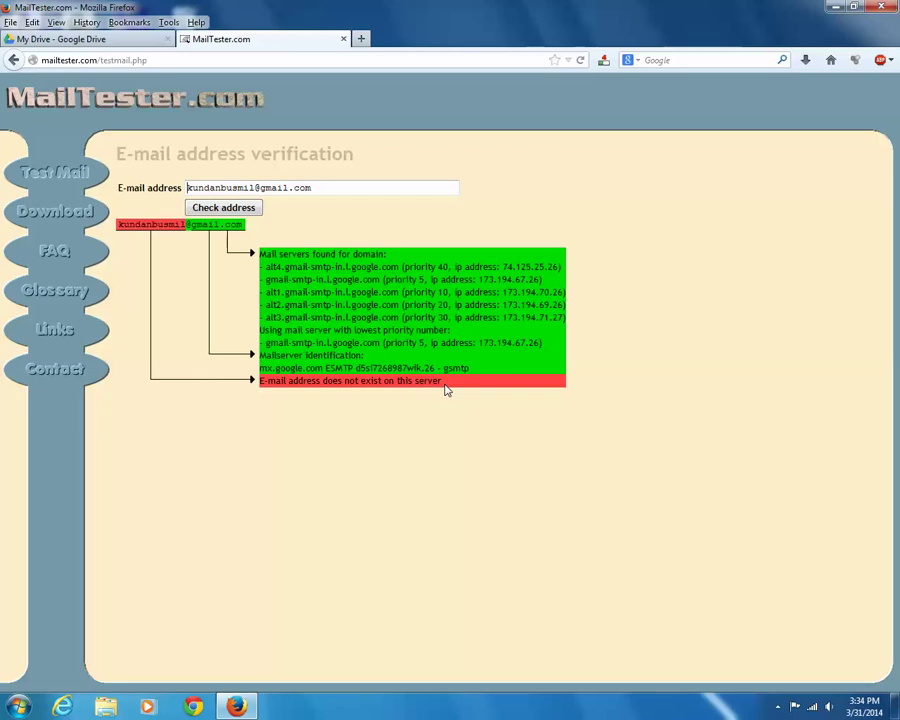
Step: Go to the verifyemailaddress.org site
click(208, 61)
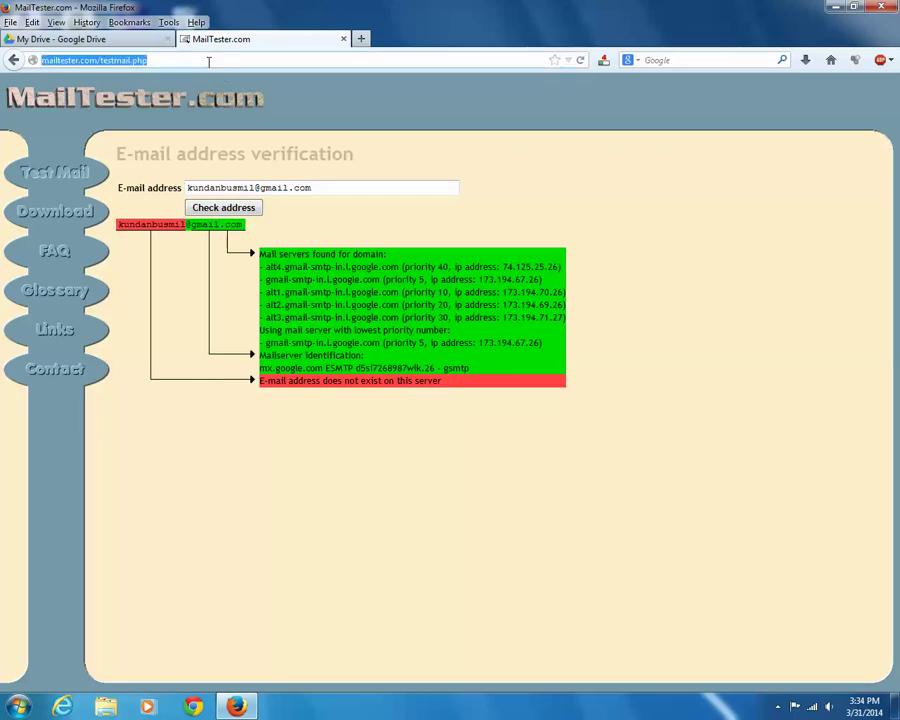
text(verifyemailaddress.org/)
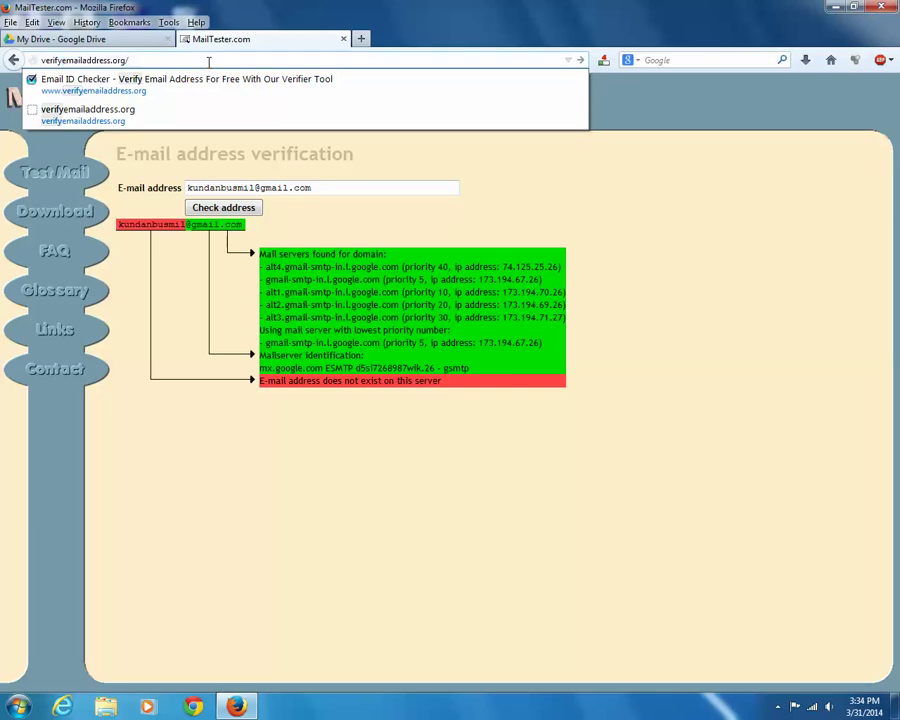
key(Return)
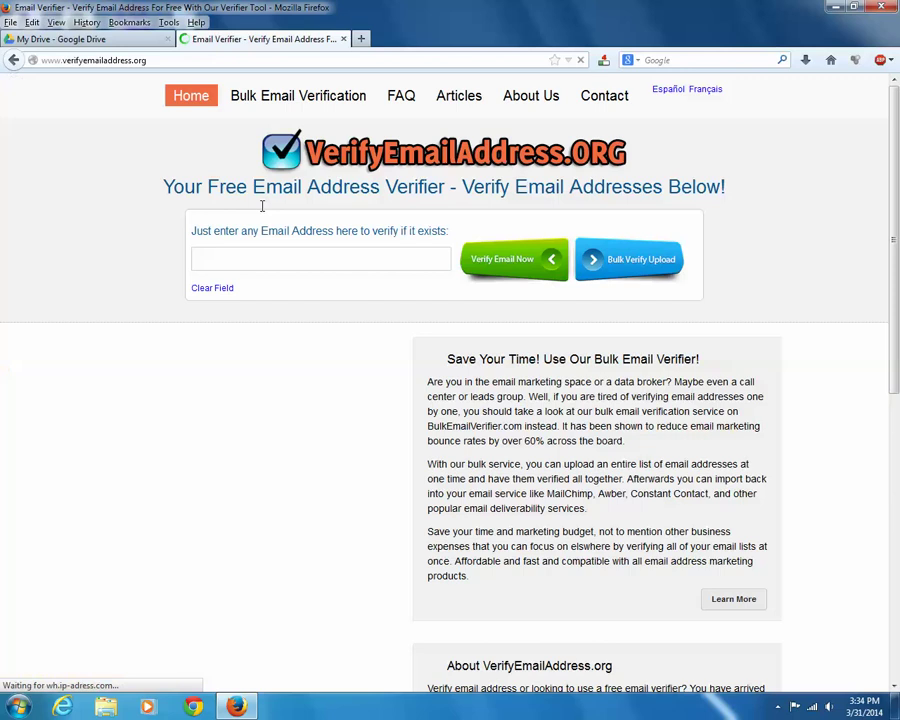
Step: Verify a saved address from autocomplete, getting a valid result via aavmail5.emirates.net.ae
click(258, 255)
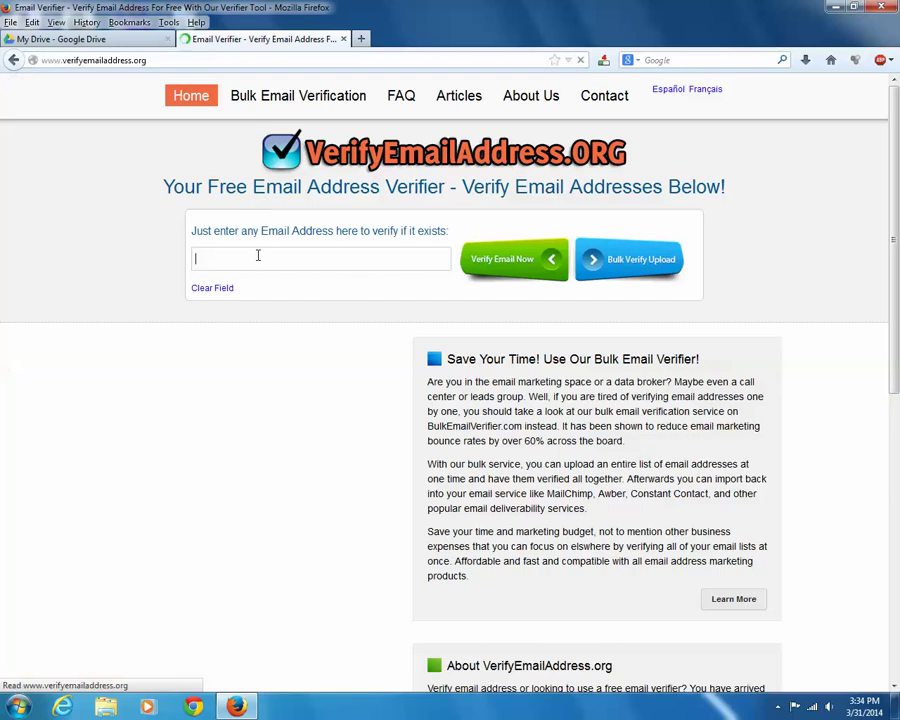
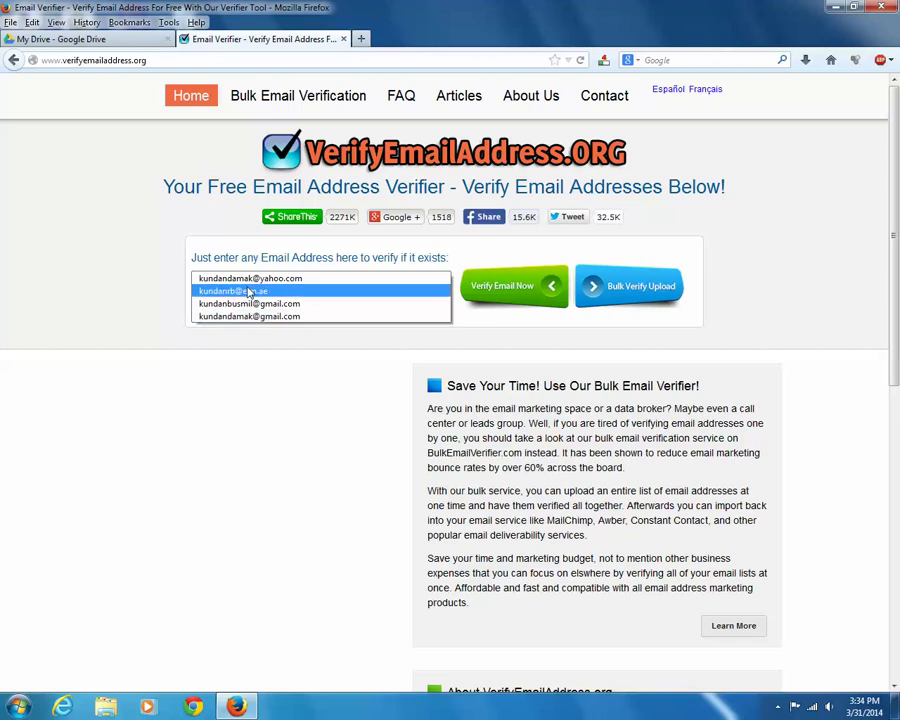
click(230, 290)
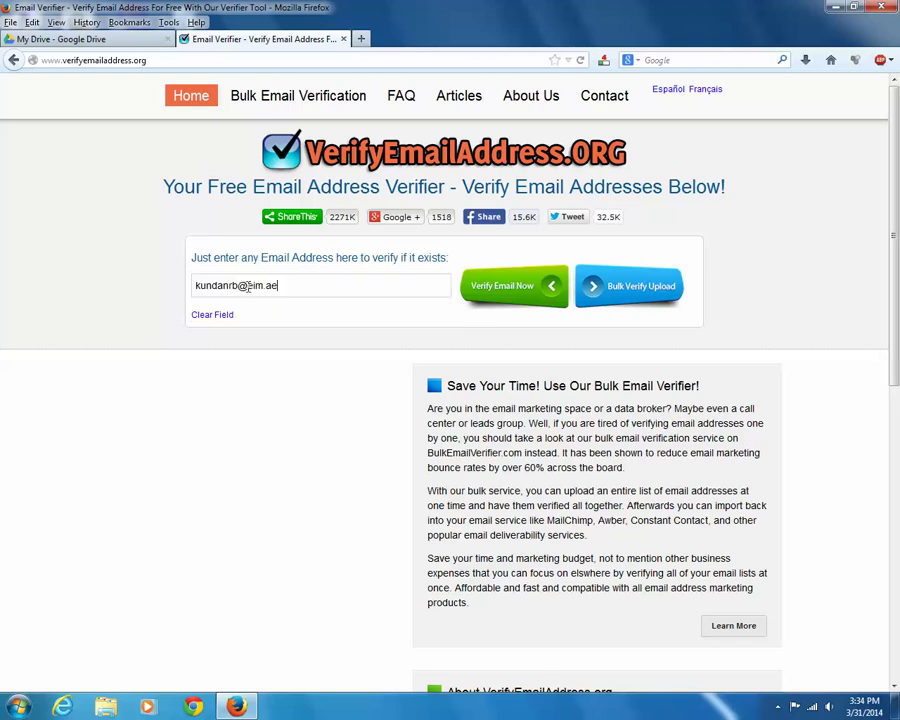
click(511, 292)
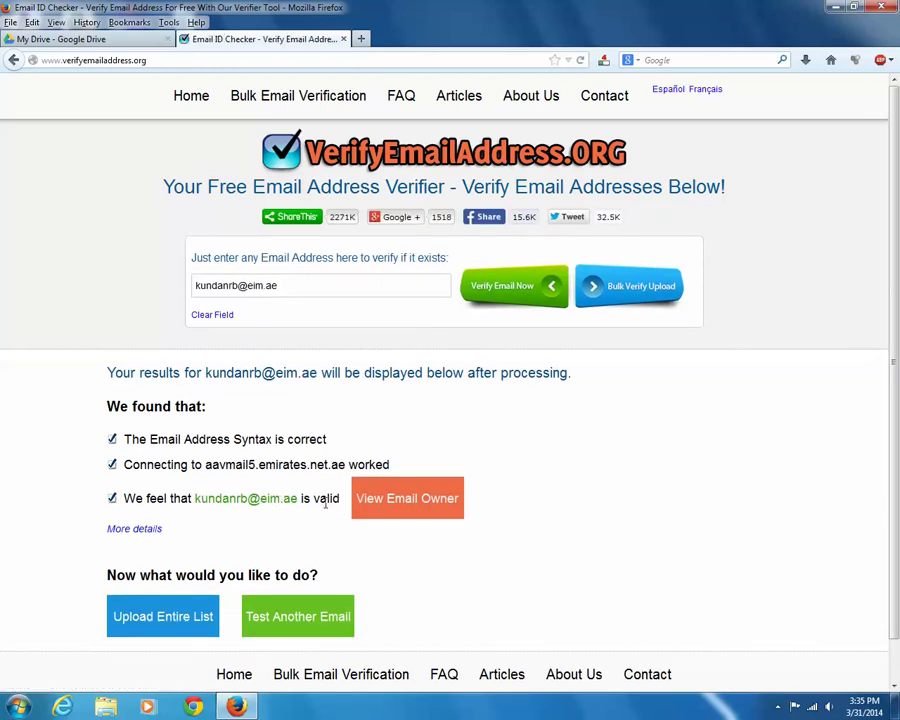
Step: Replace the address with the saved Gmail suggestion and start its verification
drag(289, 289, 97, 290)
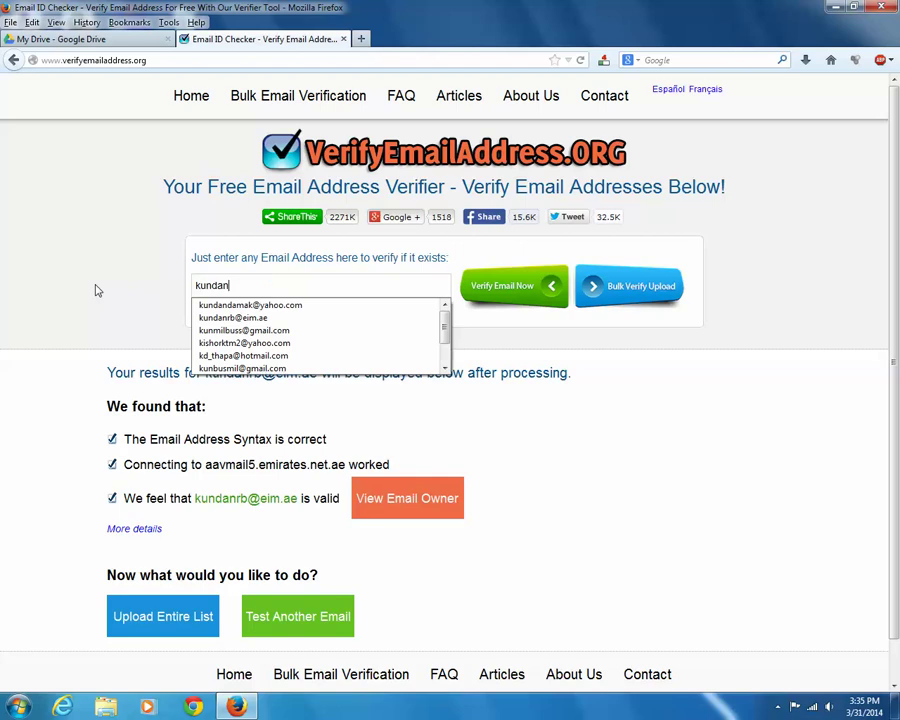
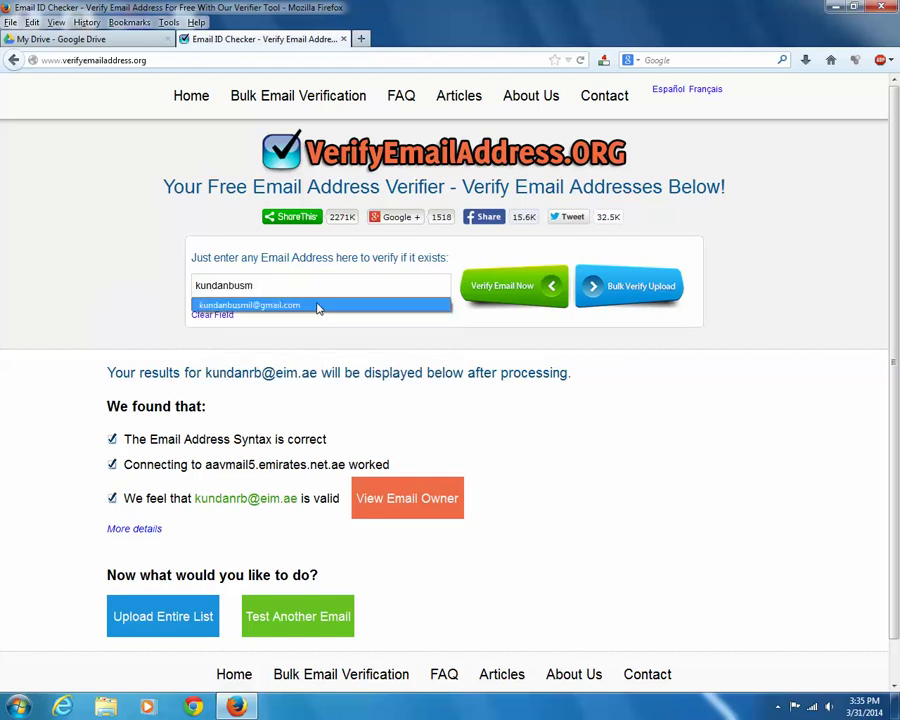
click(316, 304)
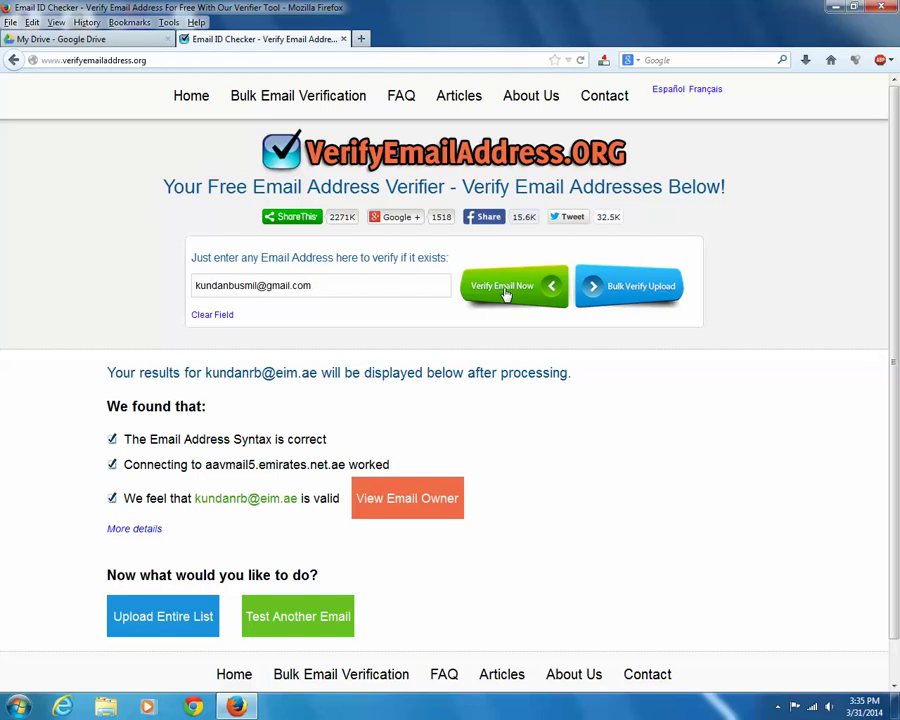
click(506, 293)
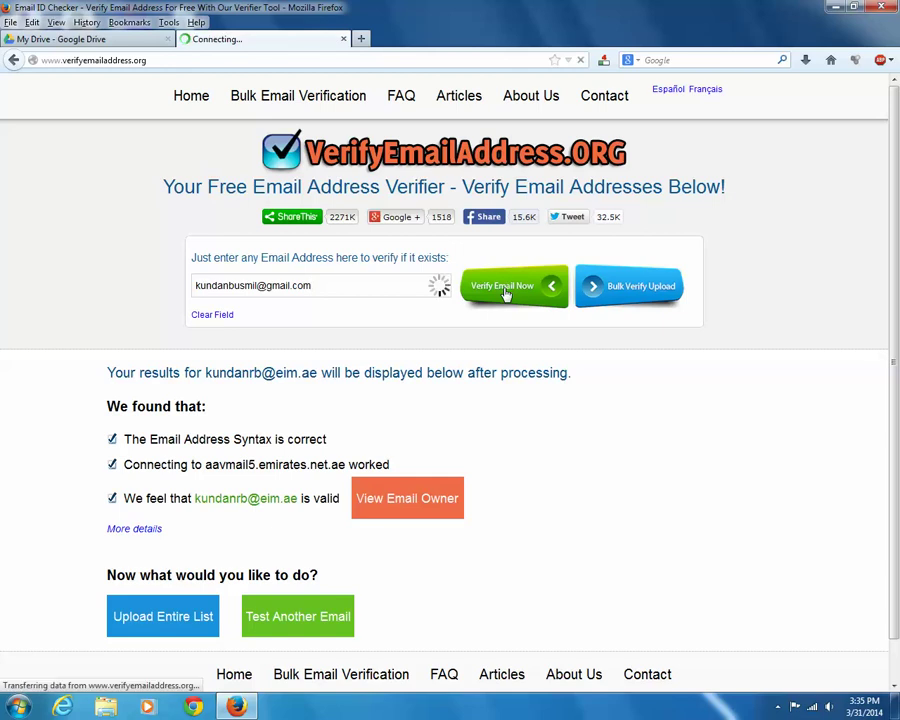